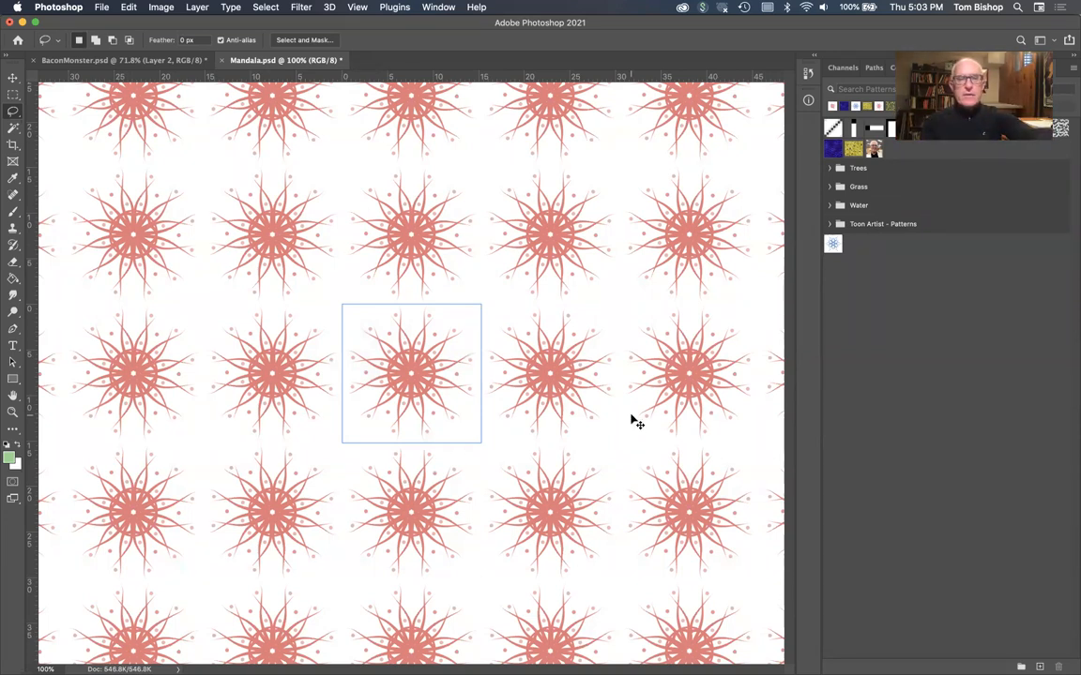
Select the whole mandala tile and enlarge it to about 104% with Free Transform, keeping its proportions.
key(super+a)
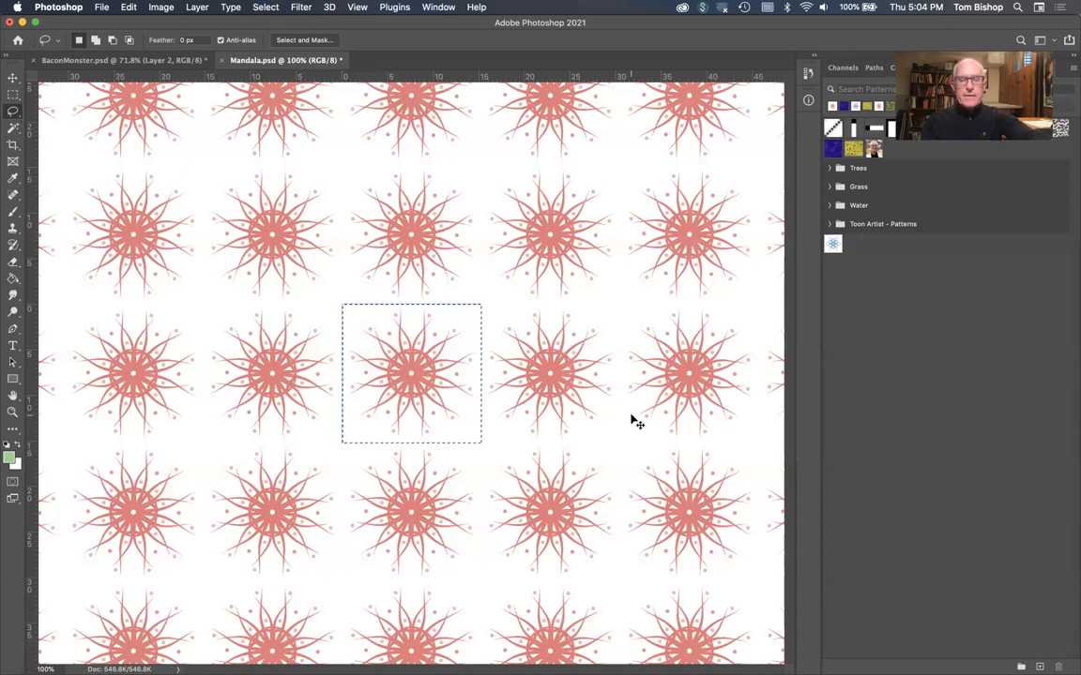
key(super+t)
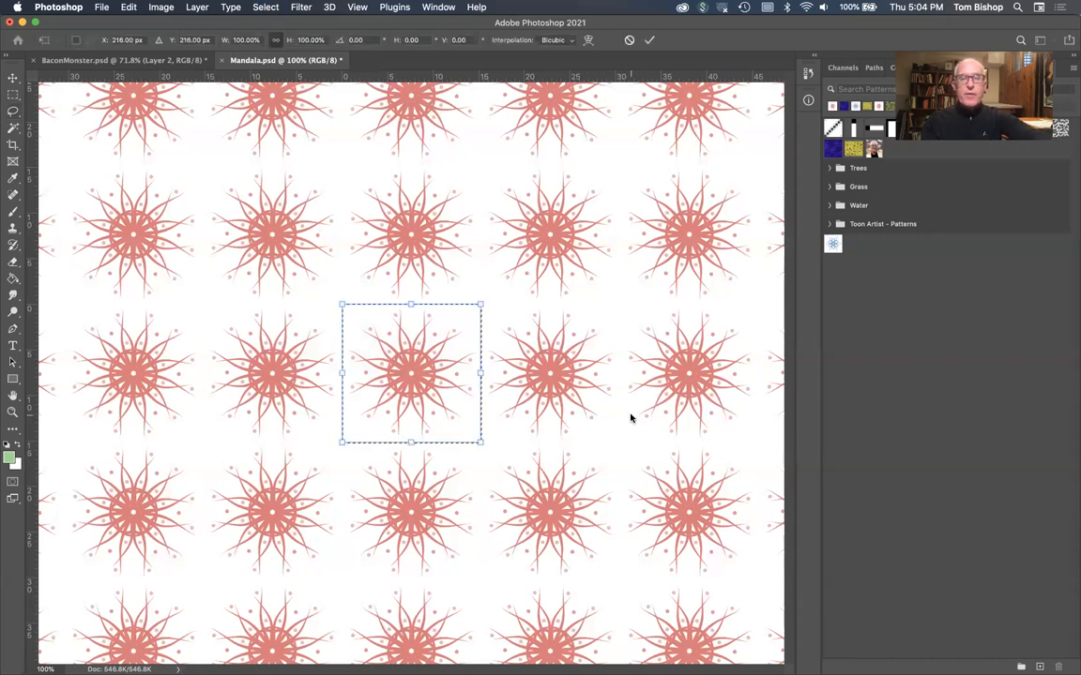
click(129, 8)
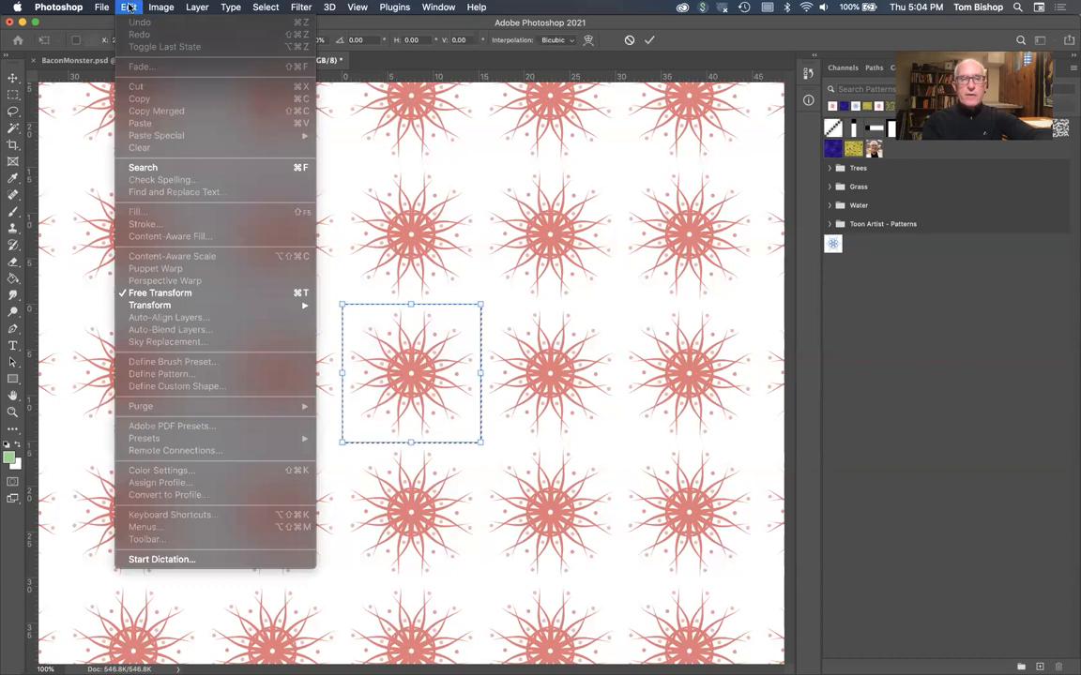
click(129, 8)
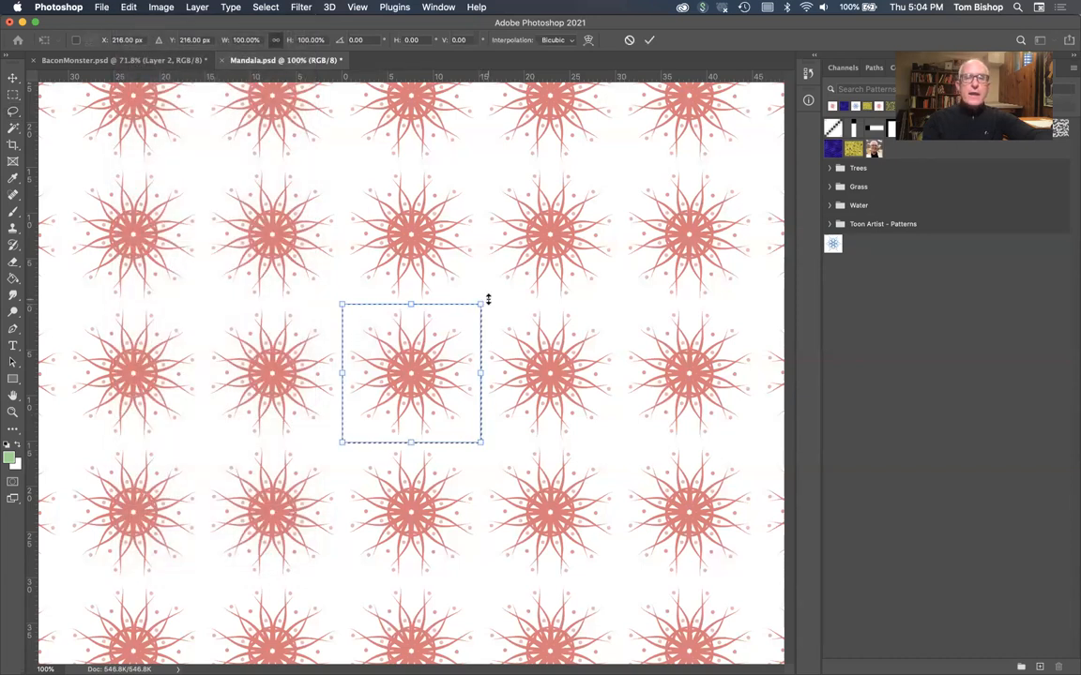
drag(494, 299, 448, 300)
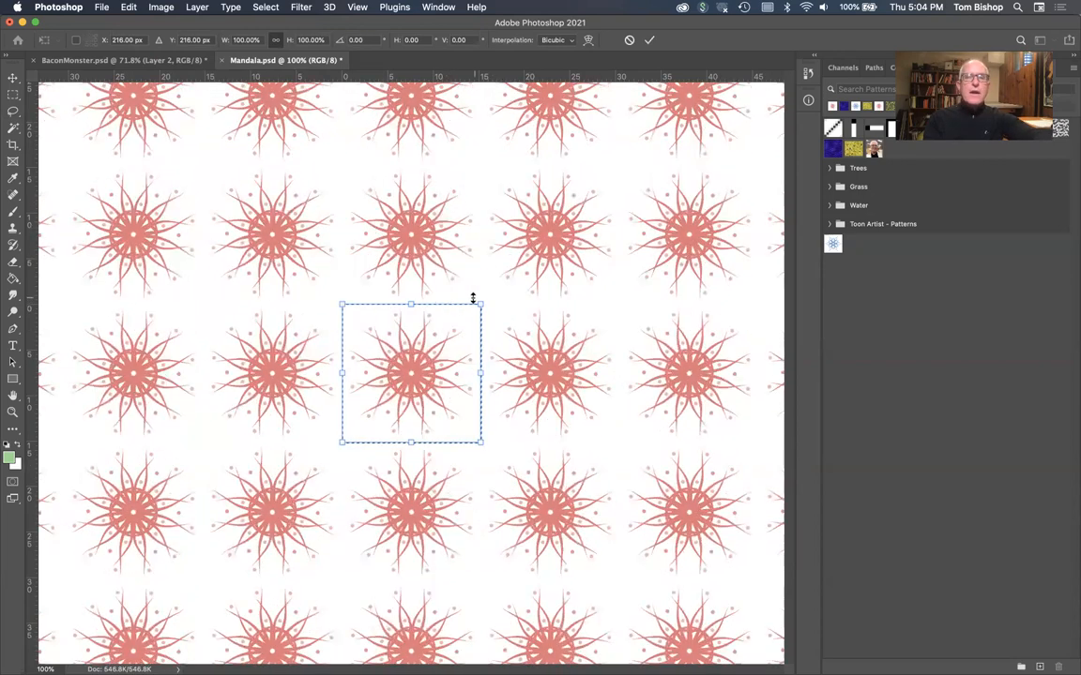
mouse_move(481, 304)
mouse_down()
mouse_move(439, 349)
mouse_move(556, 236)
mouse_move(448, 321)
mouse_move(492, 290)
mouse_move(484, 301)
mouse_up()
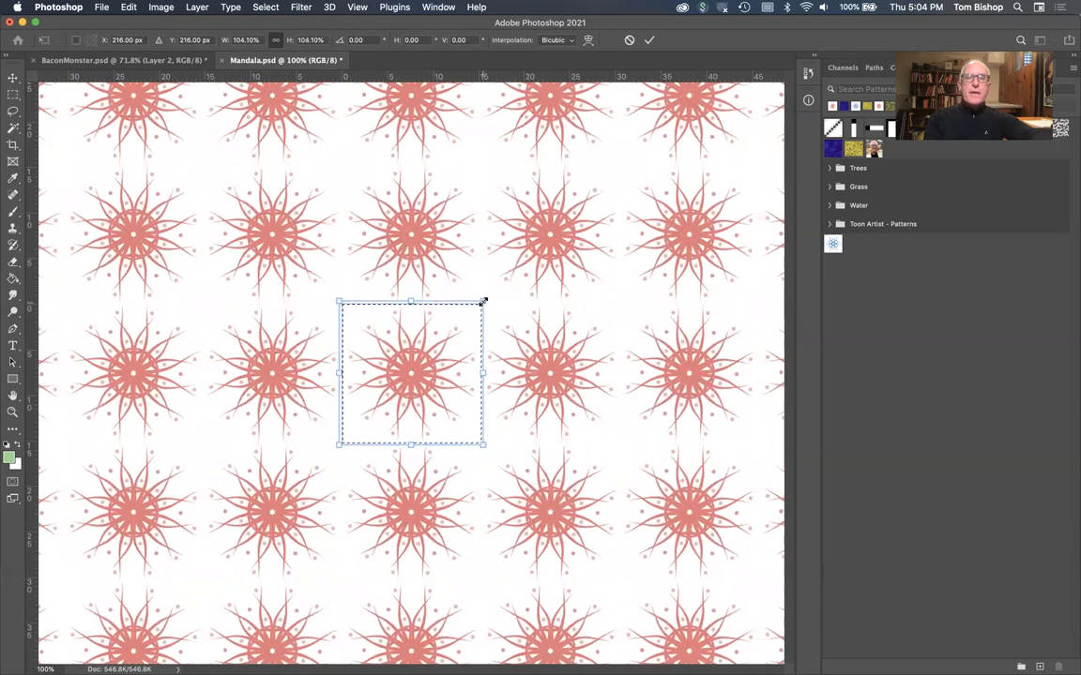
key(Return)
key(l)
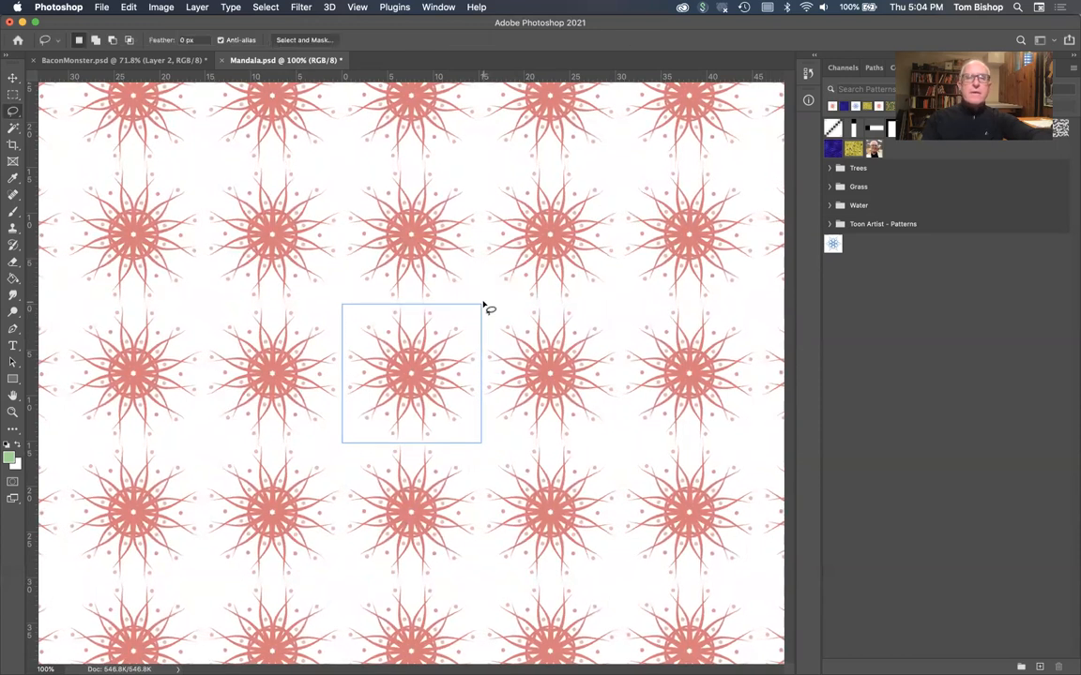
Define the mandala tile as a new pattern named Mandala.
click(130, 7)
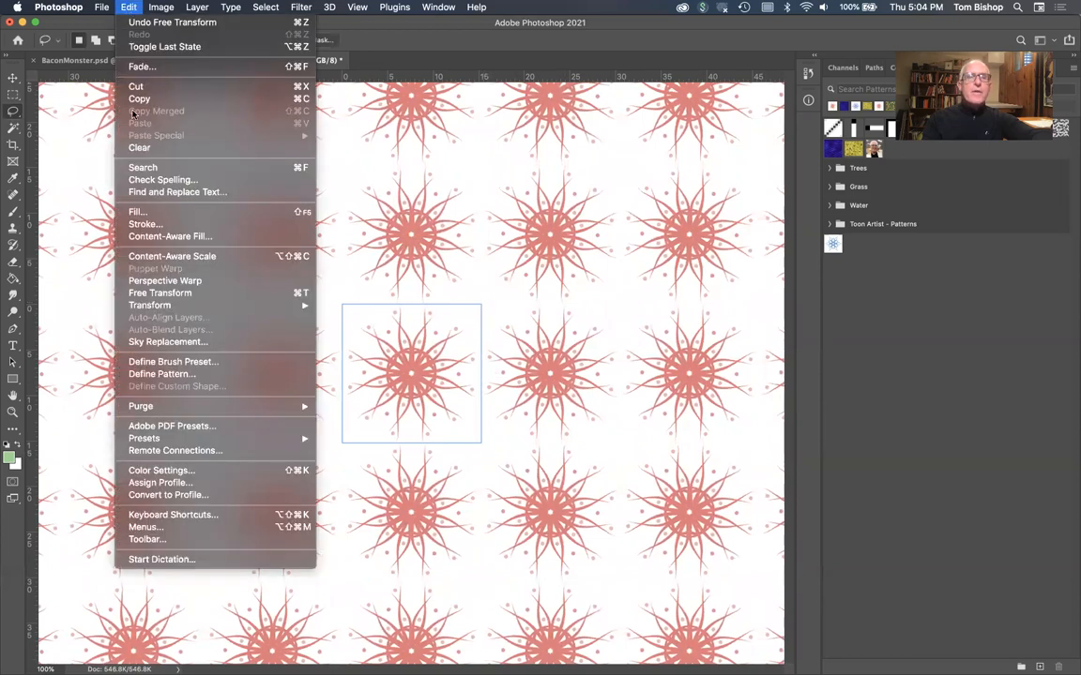
click(163, 375)
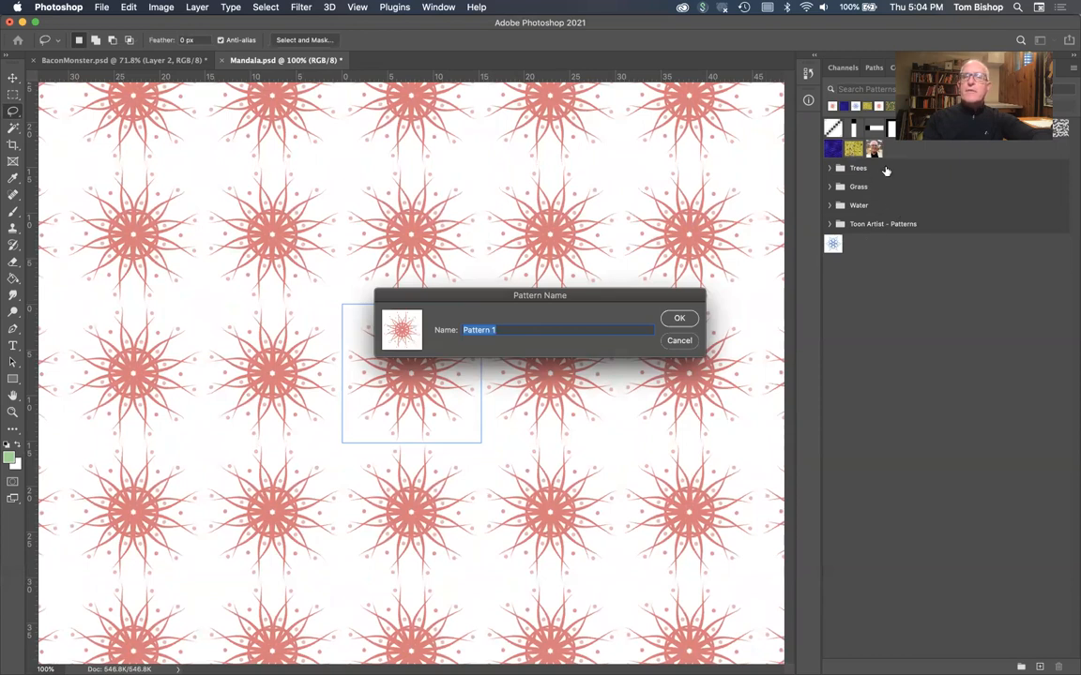
text(Mandala)
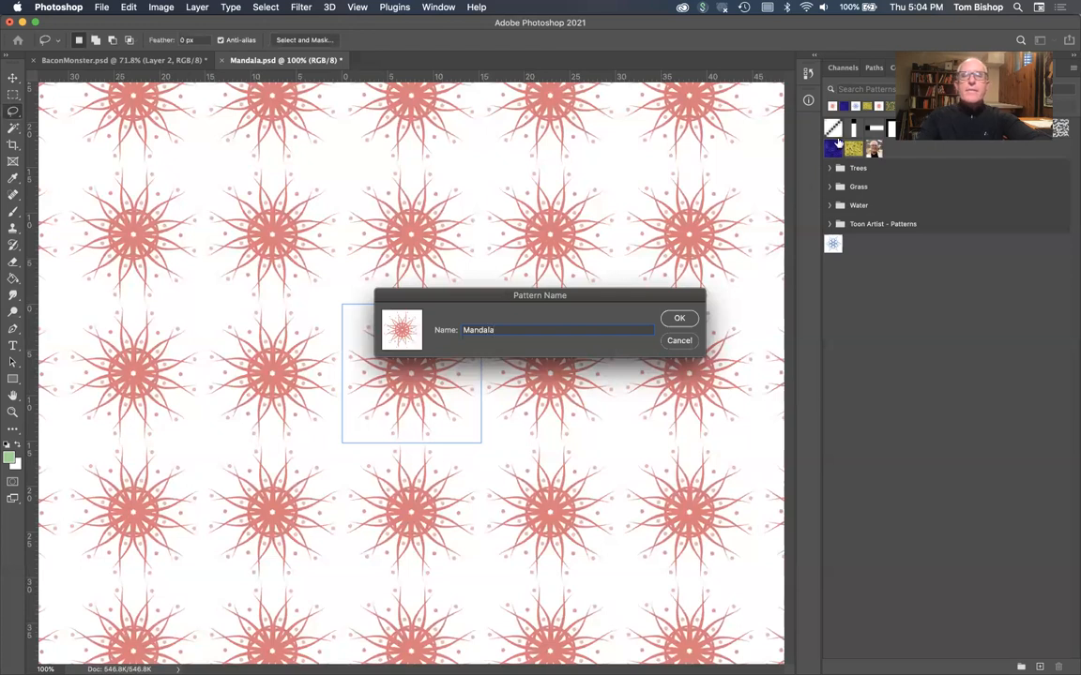
click(679, 319)
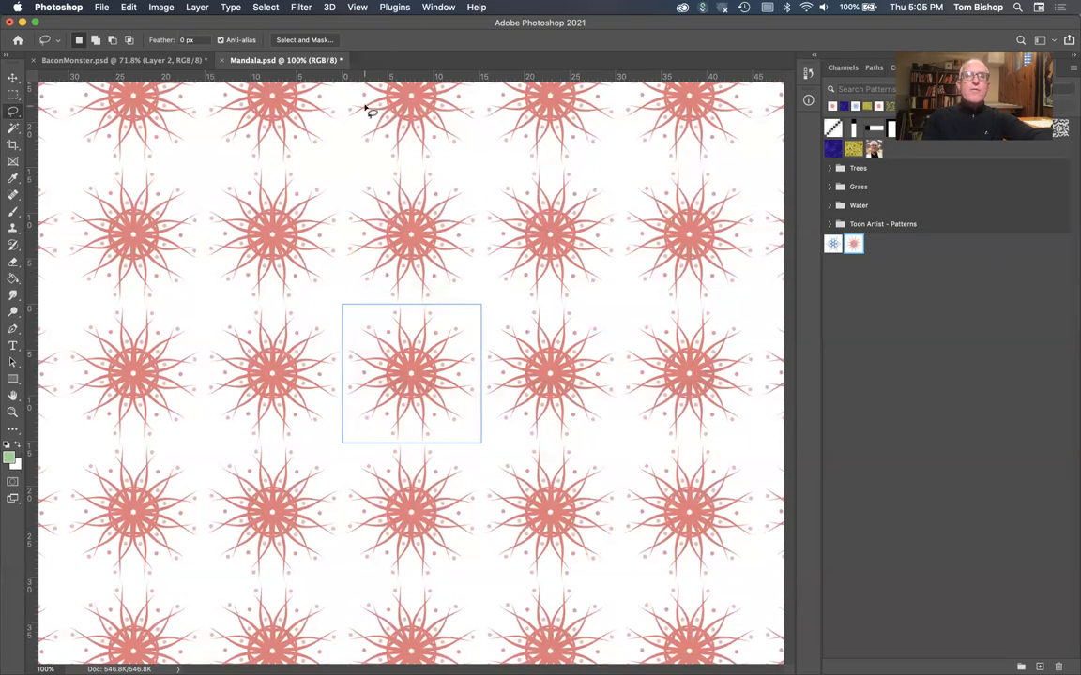
Switch to BaconMonster.psd and move Layer 2 between the Inking layer and the Colour layer, checking both neighbours by toggling their visibility.
click(166, 60)
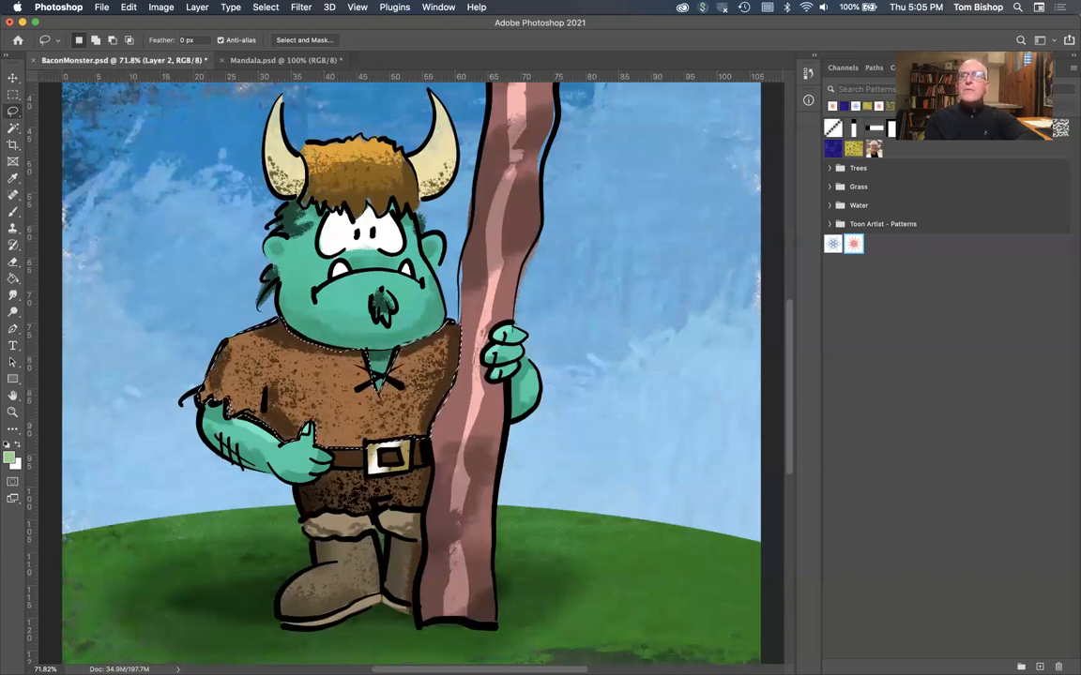
click(1003, 68)
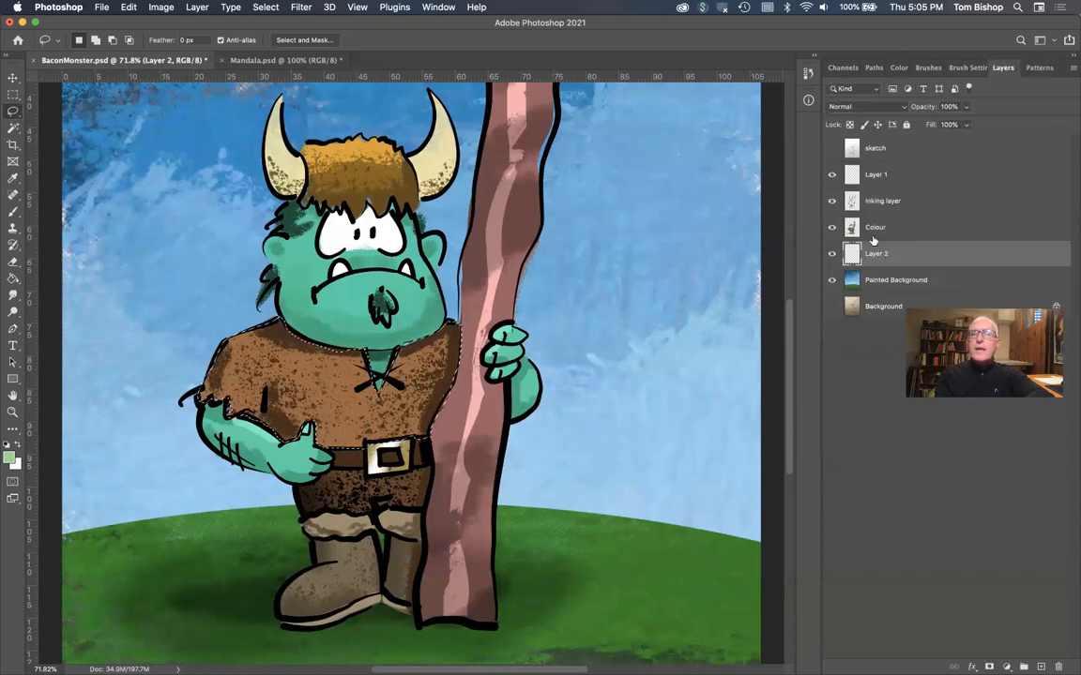
mouse_move(912, 261)
mouse_down()
mouse_move(908, 212)
mouse_move(908, 225)
mouse_up()
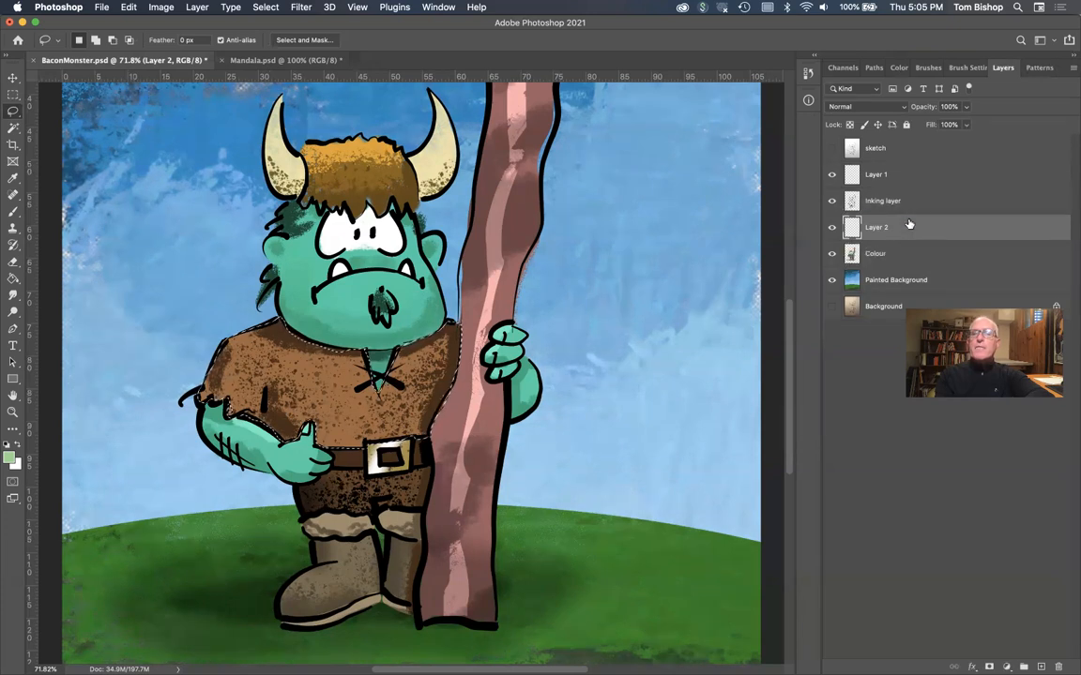
click(831, 255)
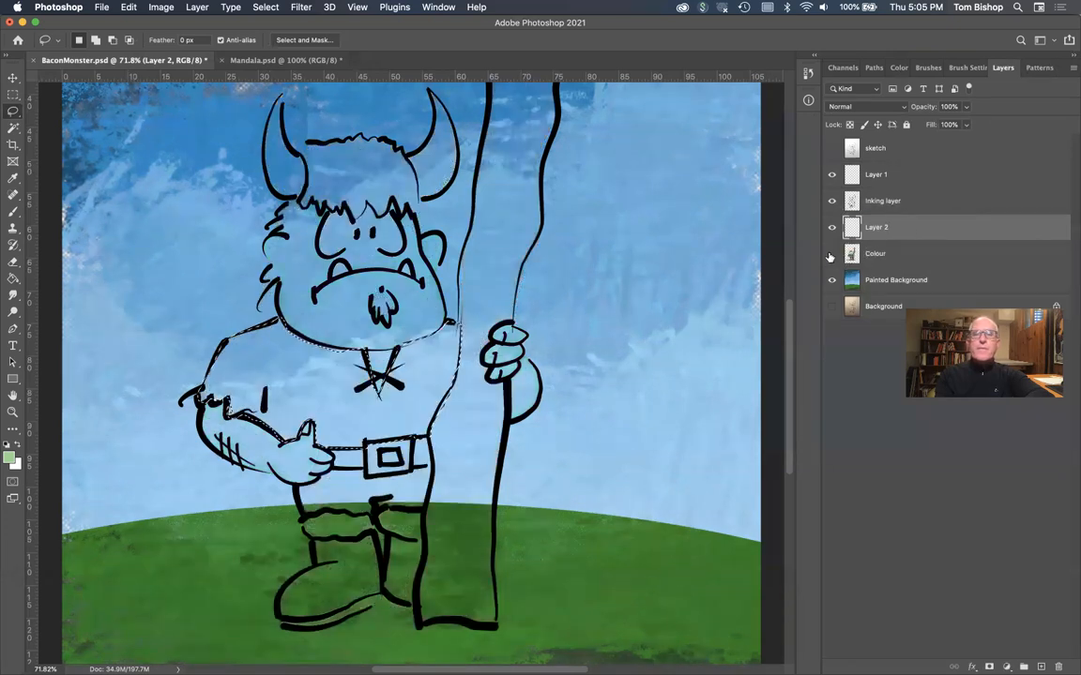
click(831, 255)
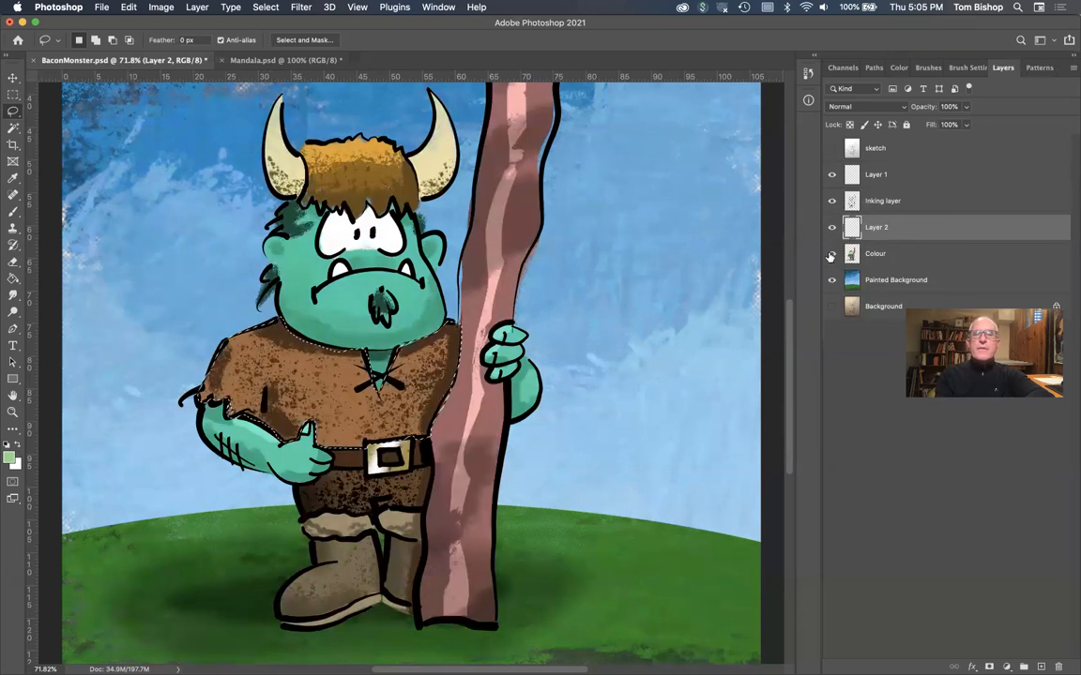
click(832, 202)
click(832, 202)
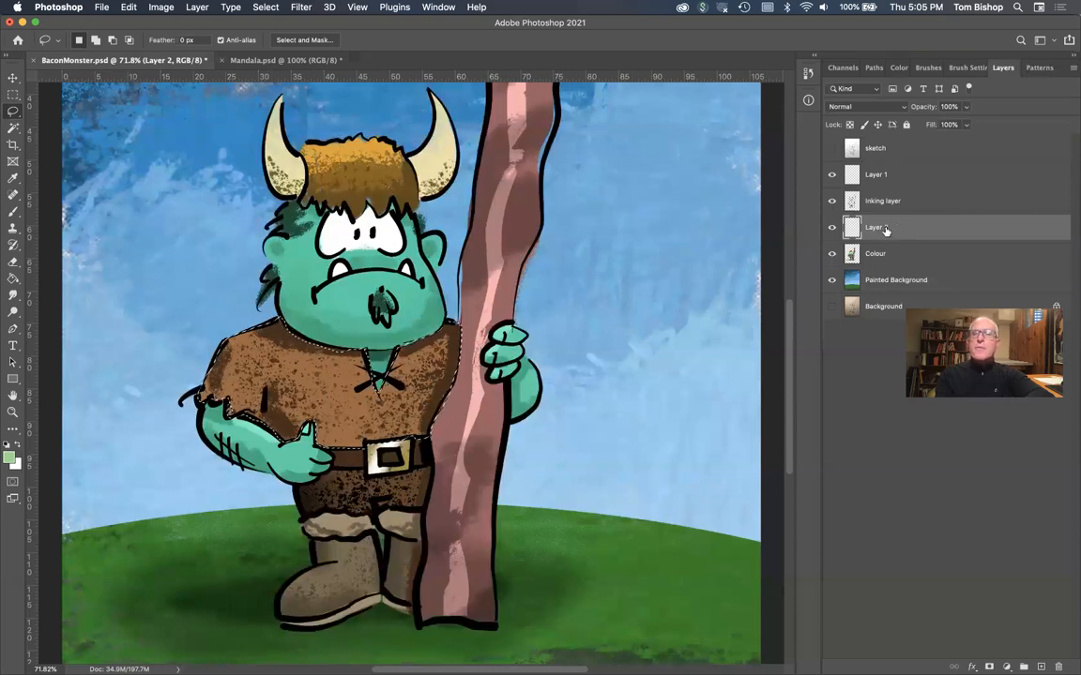
Fill the selected shirt area with the red Mandala pattern, trying the blue snowflake pattern before returning to the red one.
click(1043, 70)
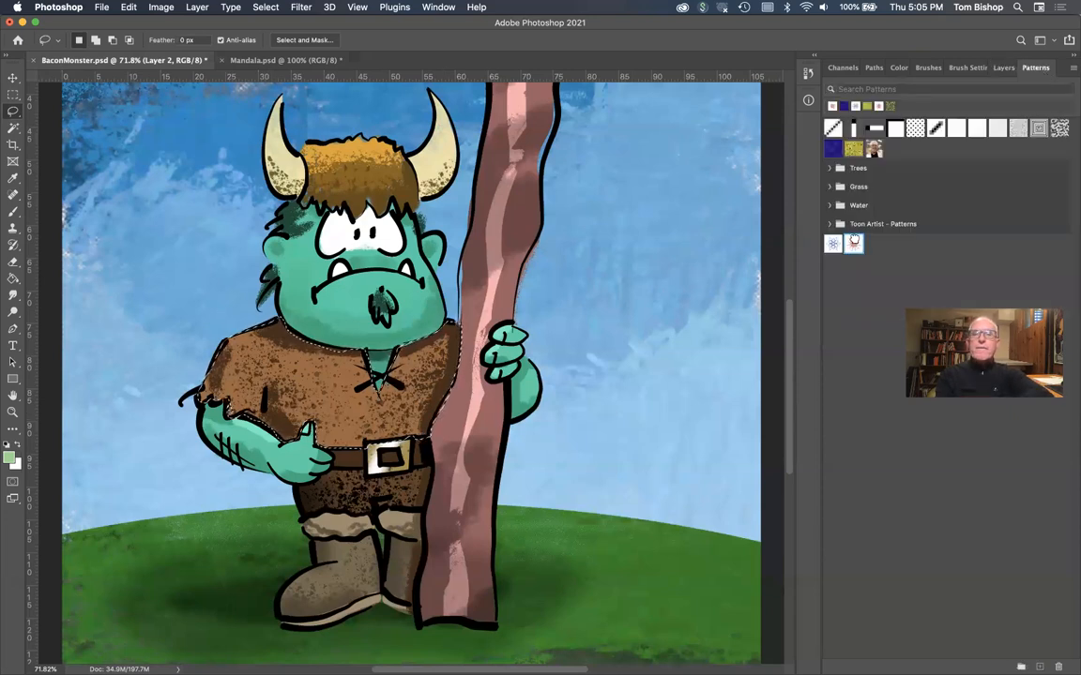
click(854, 242)
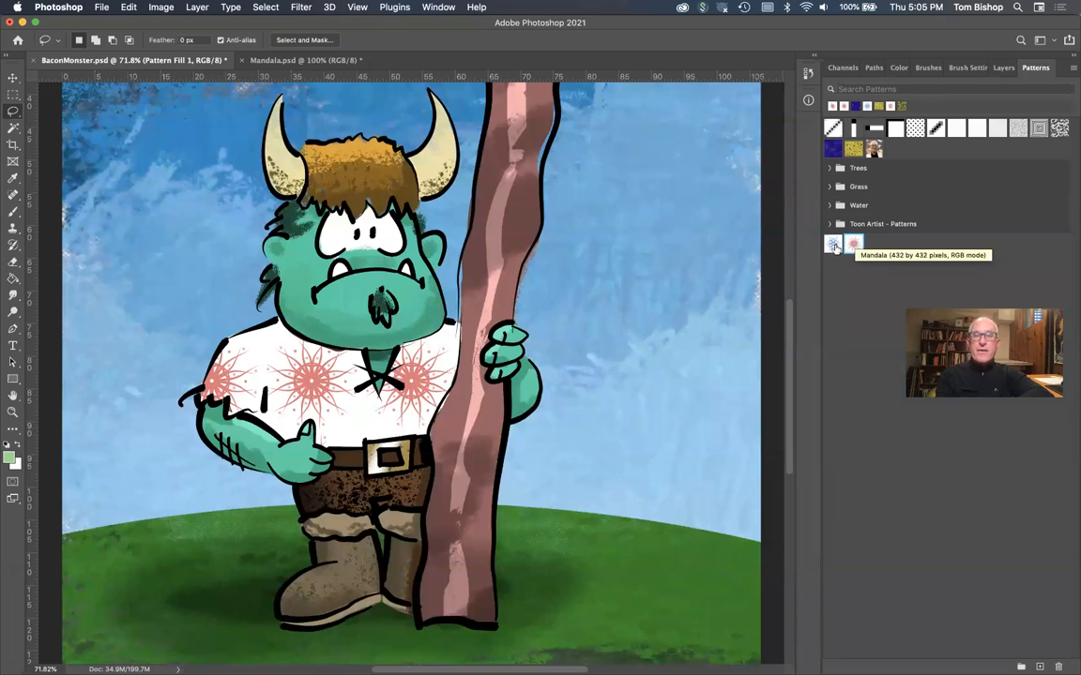
click(853, 244)
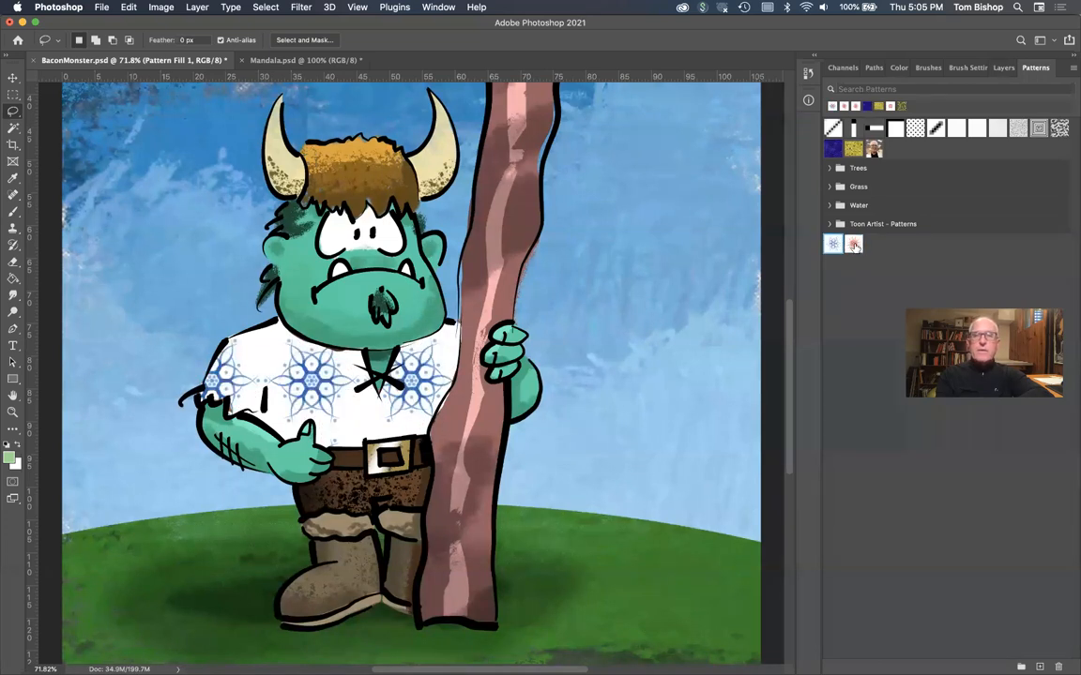
click(854, 245)
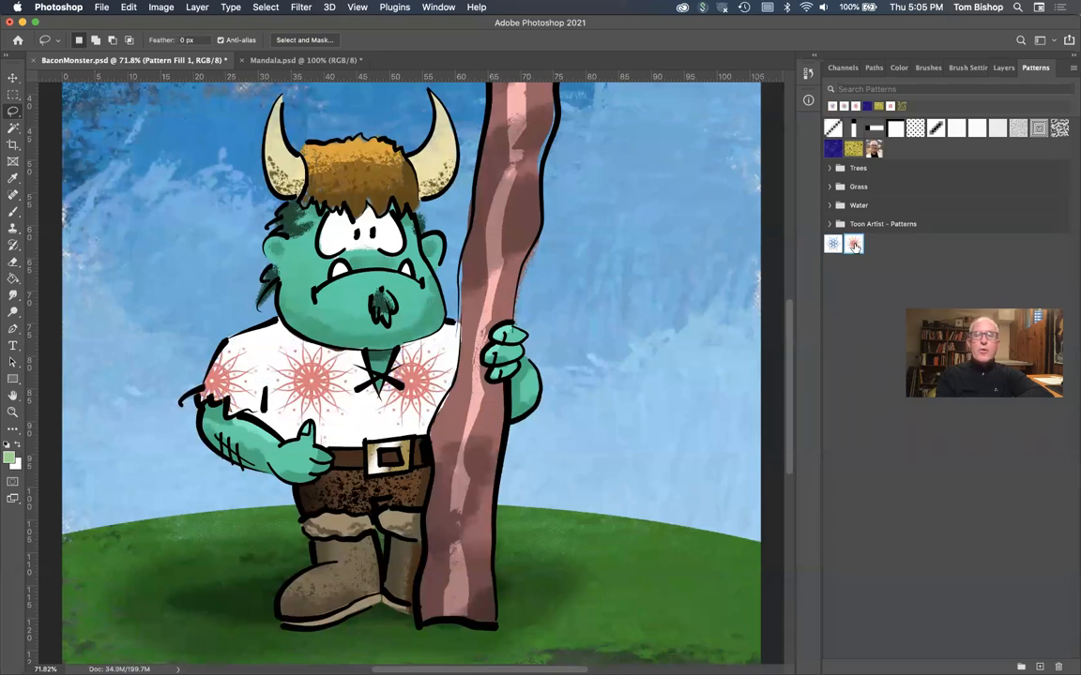
Set the scale of the shirt's pattern fill to 50%.
click(1003, 68)
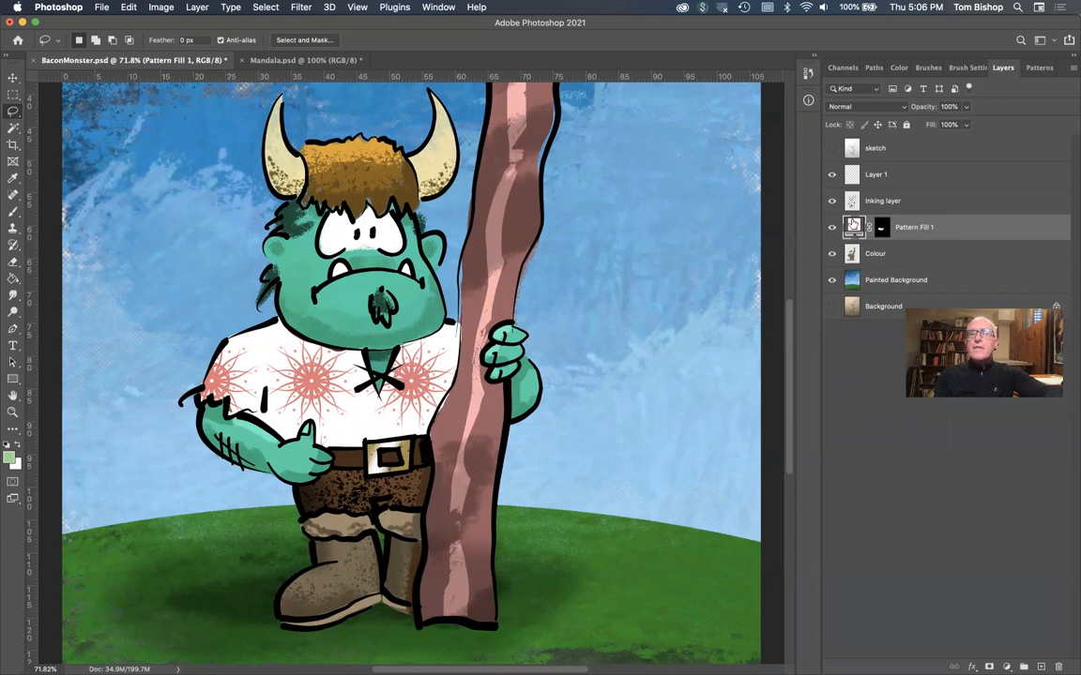
double_click(852, 226)
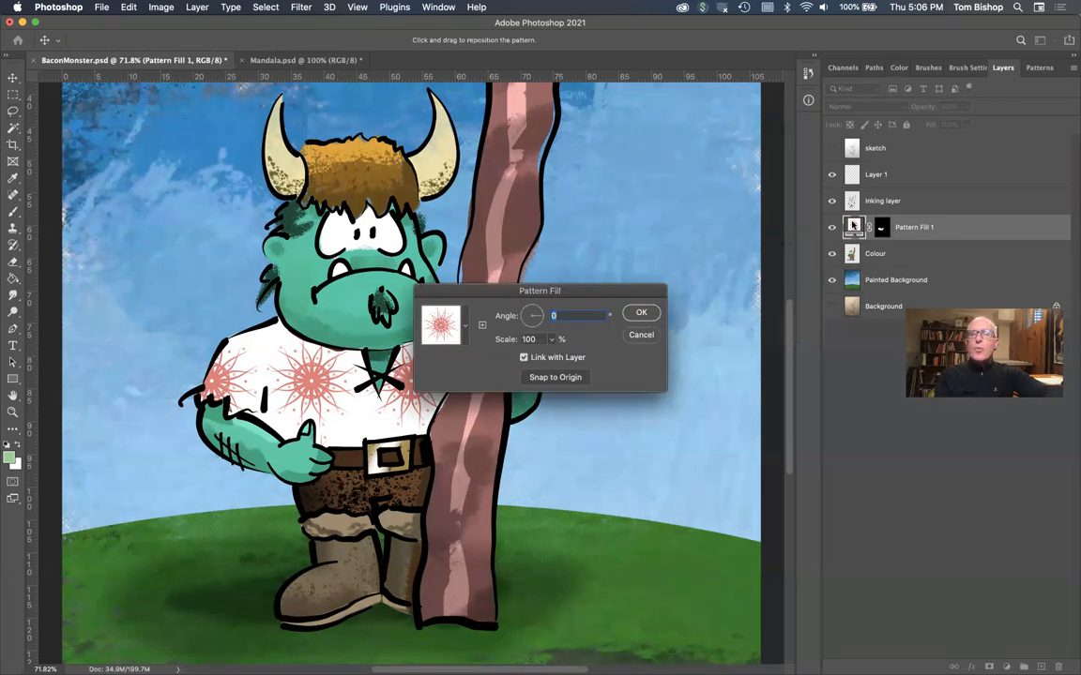
click(553, 339)
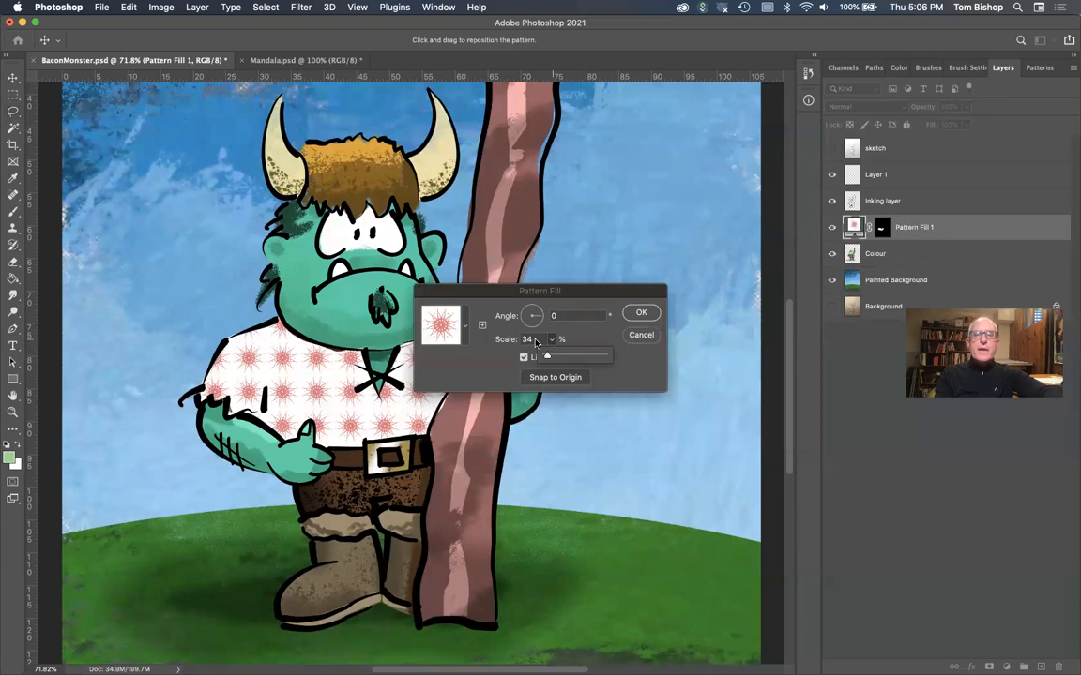
click(536, 340)
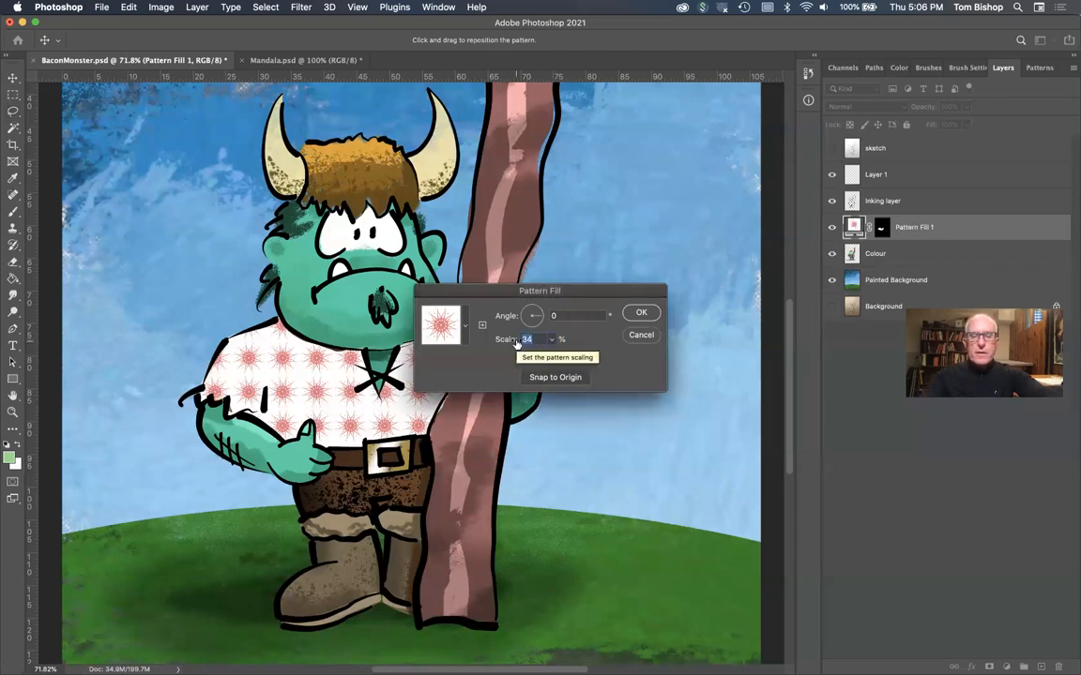
text(50)
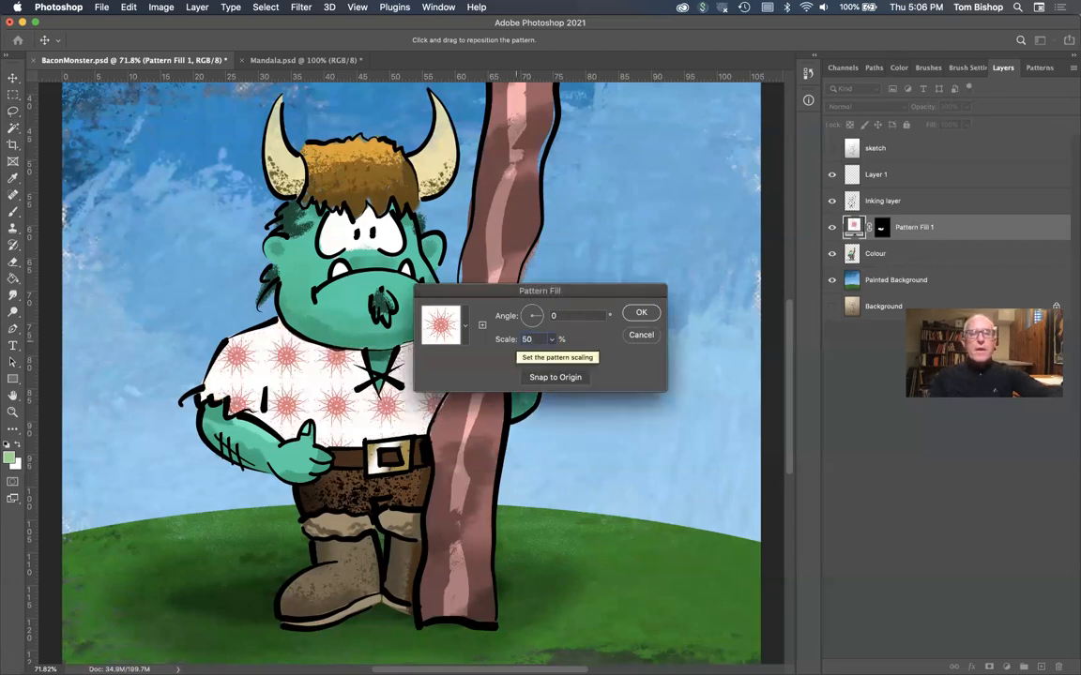
click(647, 313)
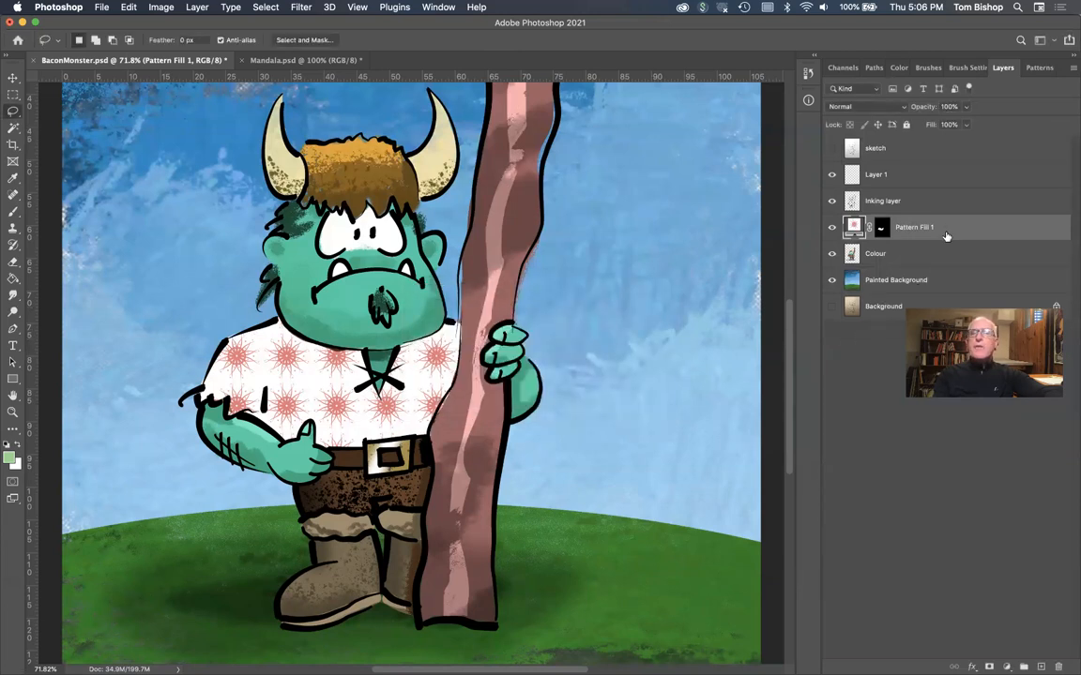
Preview blend modes on the shirt's pattern fill layer without applying one, and open its opacity setting.
click(899, 107)
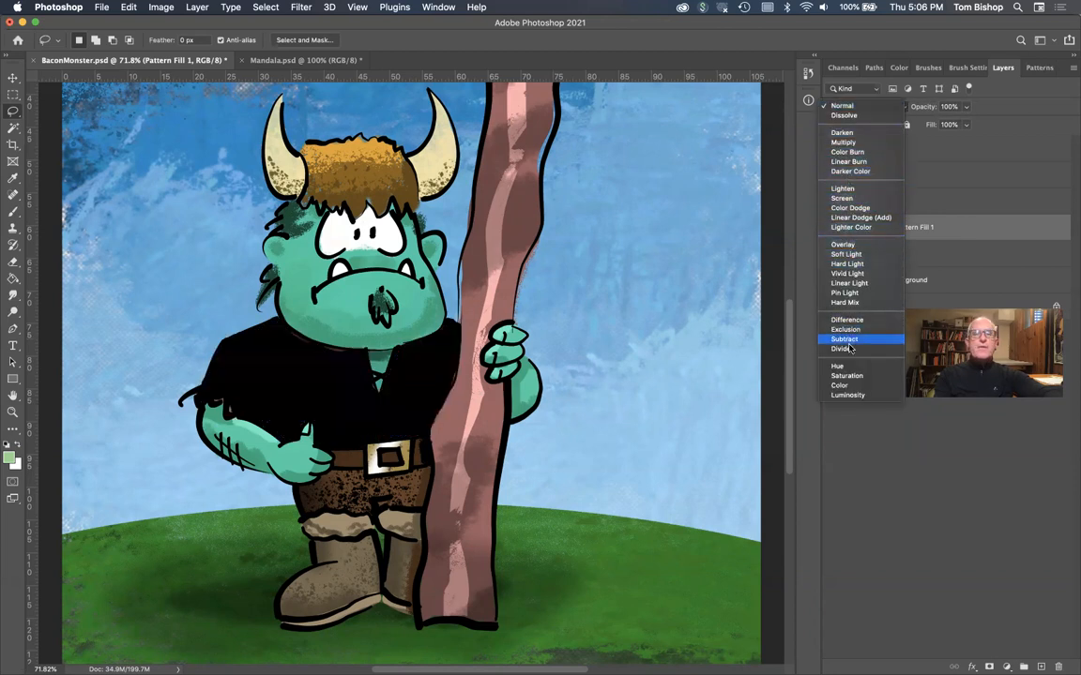
click(998, 150)
click(967, 107)
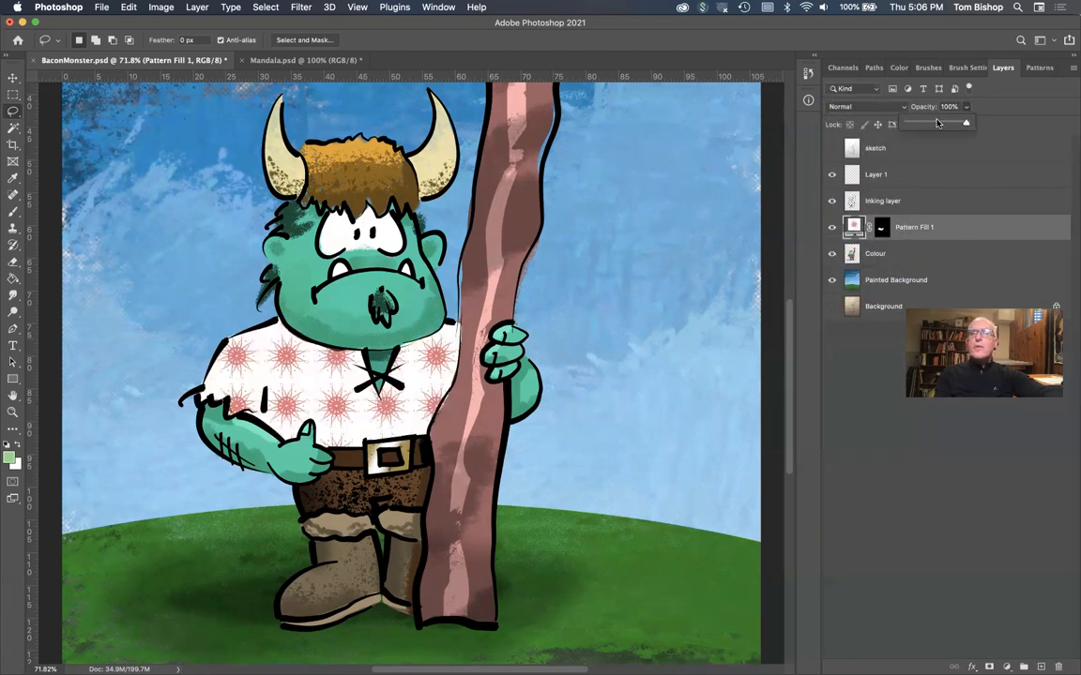